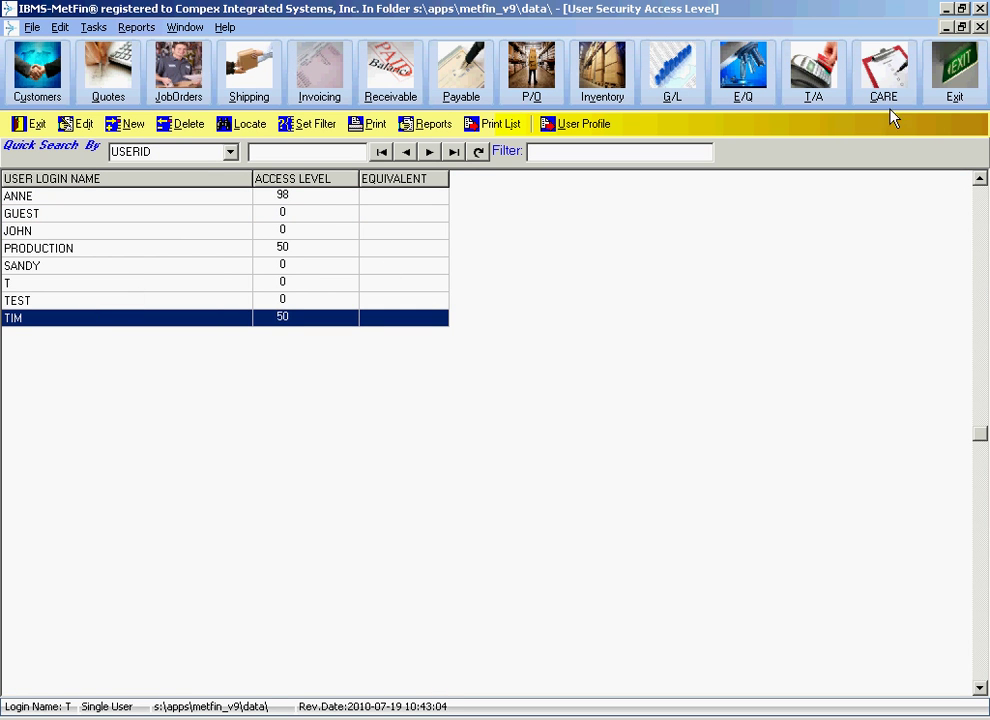
# Open the selected user's module profile and allow access to SHIPPINGORDER_MENU without requiring a password
pyautogui.click(590, 127)
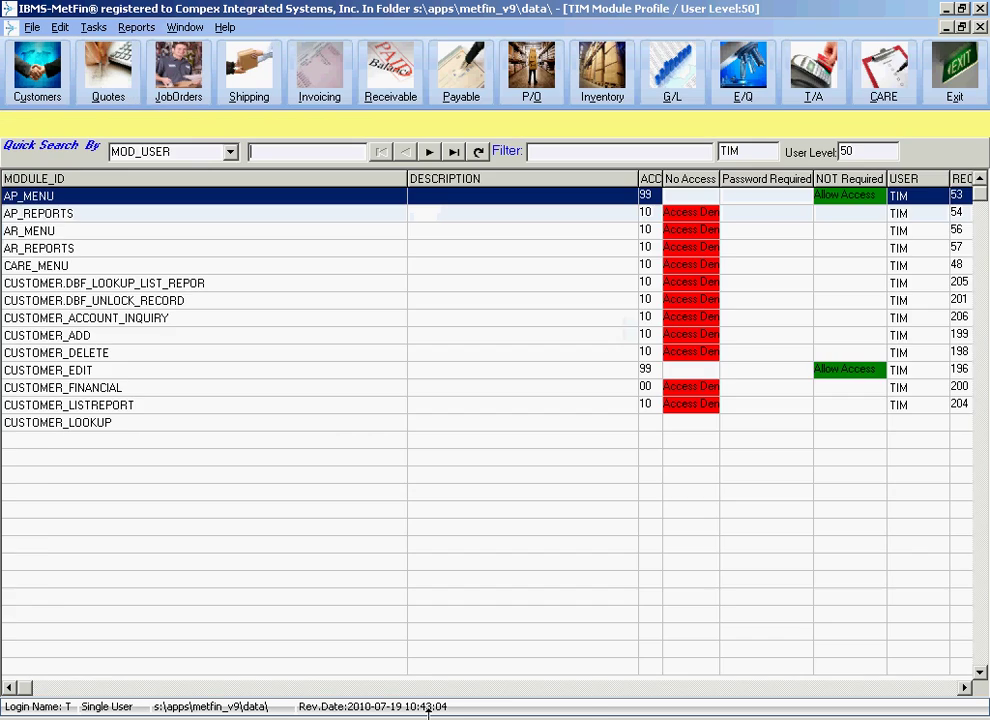
pyautogui.click(115, 530)
pyautogui.scroll(-3, 116, 529)
pyautogui.scroll(5, 120, 531)
pyautogui.scroll(1, 135, 537)
pyautogui.scroll(-14, 161, 528)
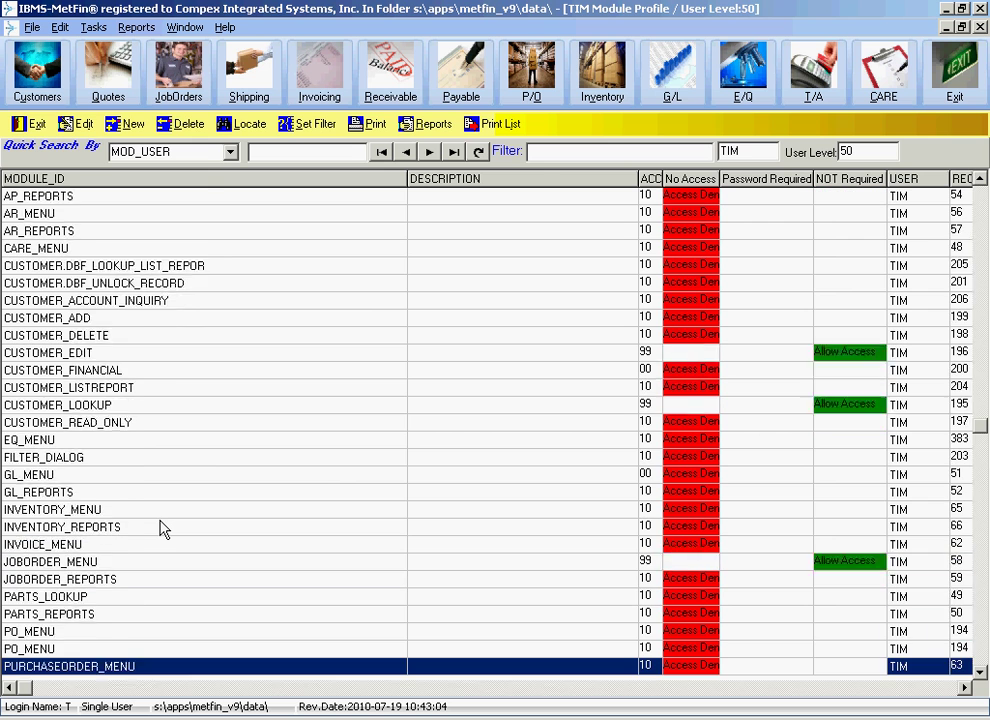
pyautogui.scroll(-7, 164, 530)
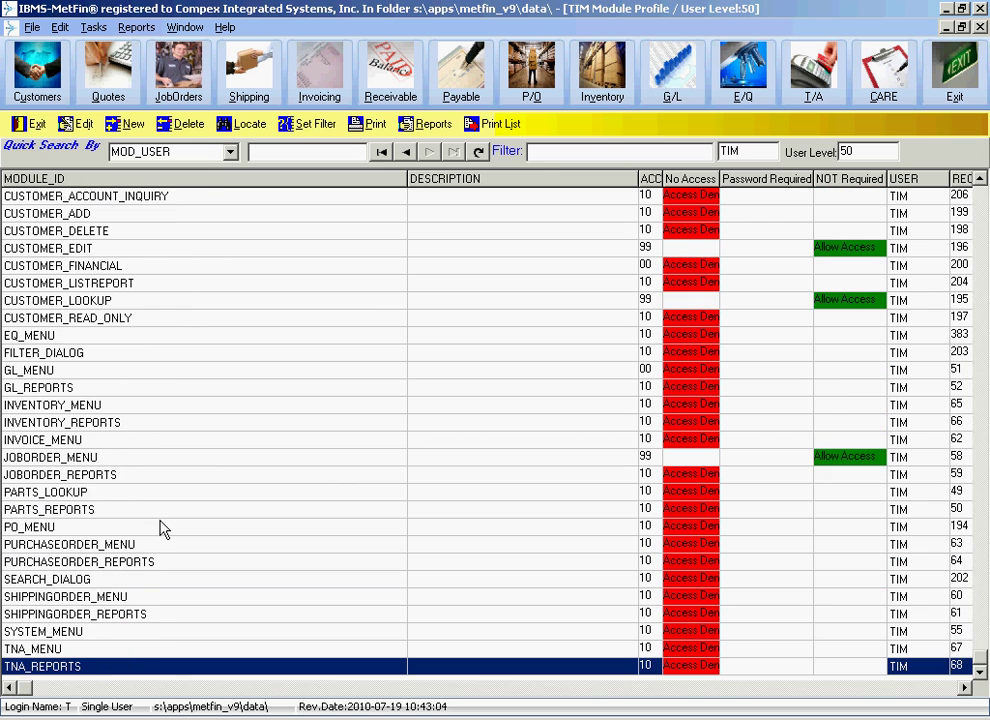
pyautogui.click(90, 598)
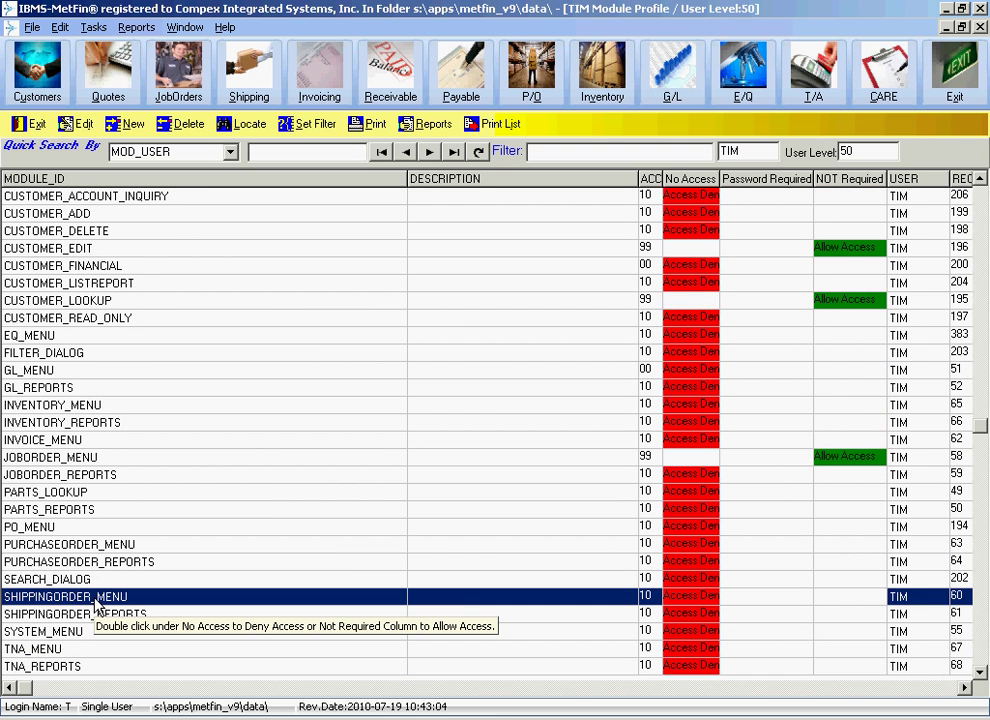
pyautogui.doubleClick(850, 598)
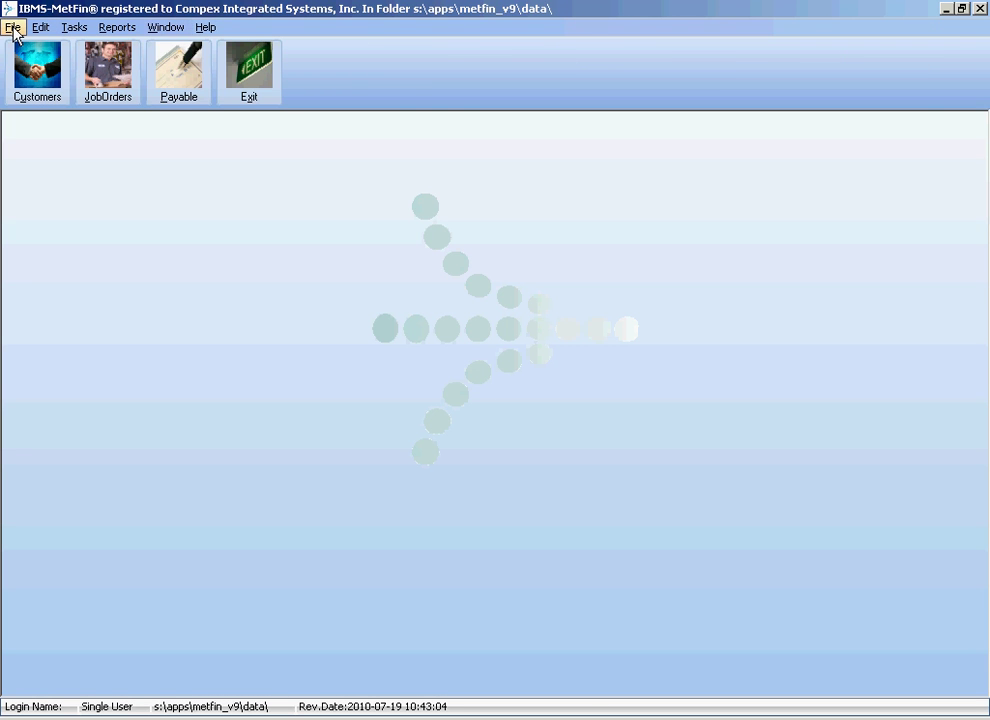
# Try to log on again with the profiled user's login name and password
pyautogui.click(13, 27)
pyautogui.click(16, 105)
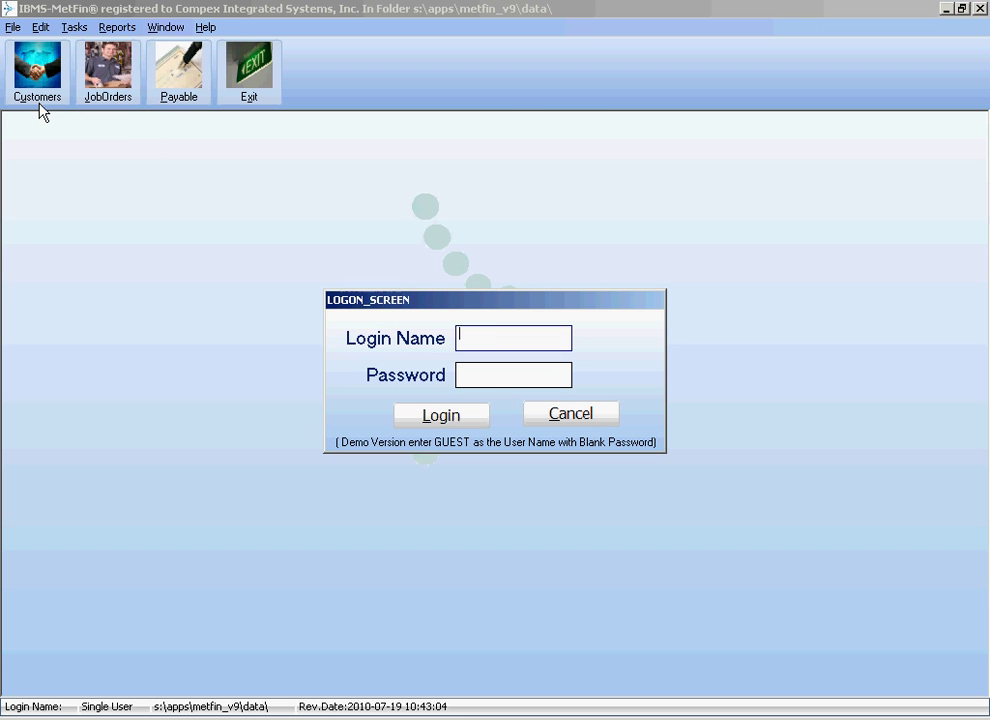
pyautogui.write('TIM')
pyautogui.press('Tab')
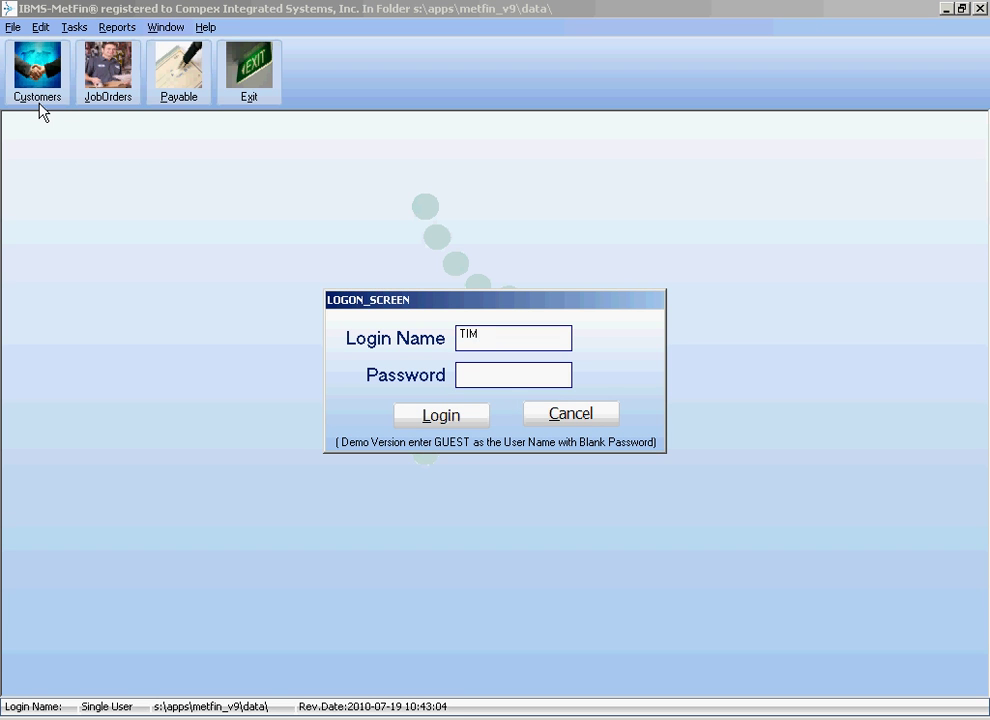
pyautogui.write('*')
pyautogui.click(470, 420)
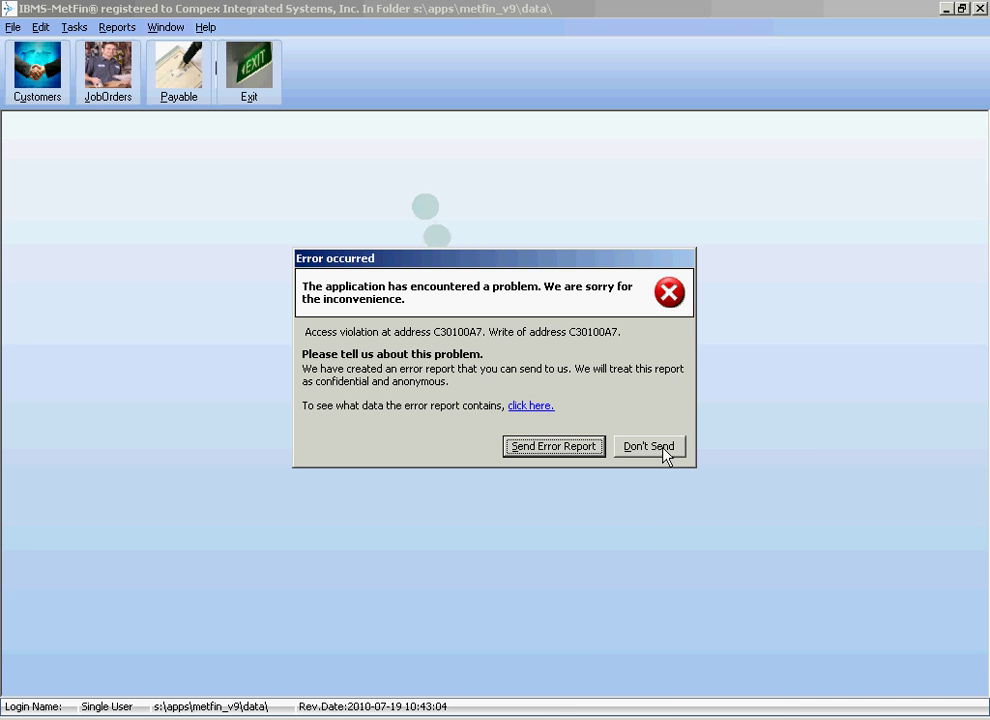
pyautogui.click(663, 449)
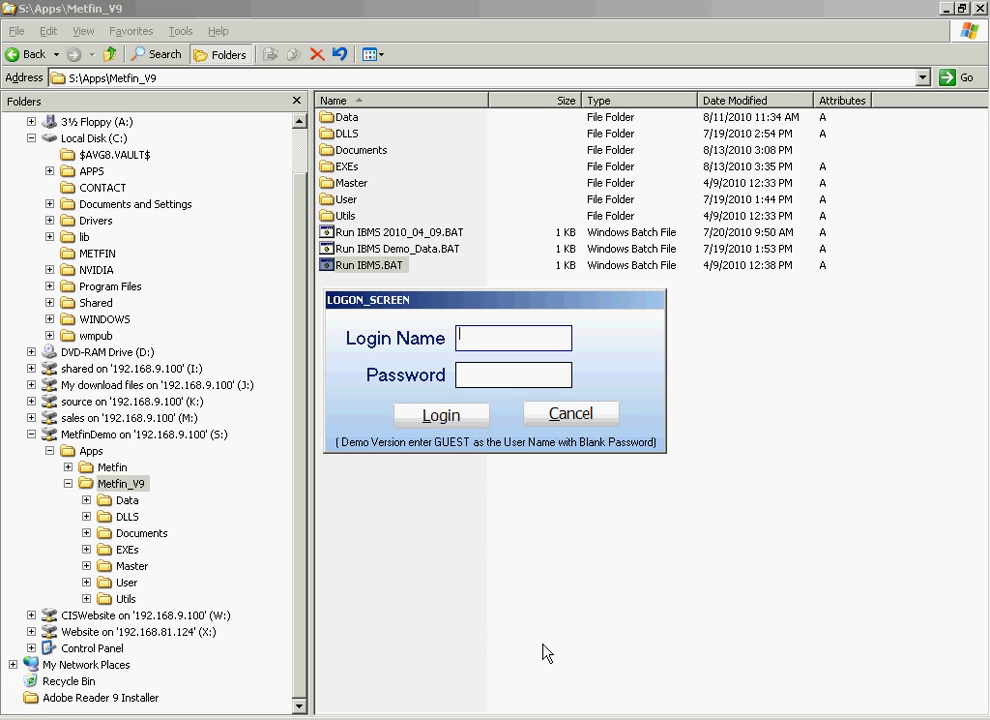
# Log in on the restarted program's logon screen with the profiled user's login name and password
pyautogui.write('T')
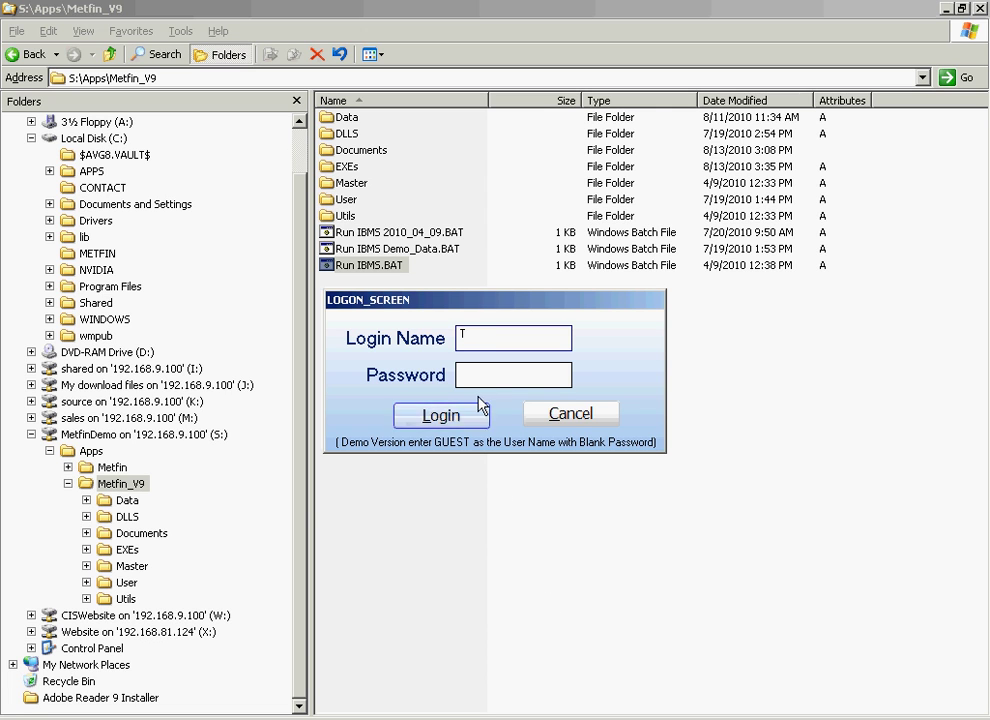
pyautogui.write('IM')
pyautogui.click(489, 376)
pyautogui.write('*')
pyautogui.click(445, 416)
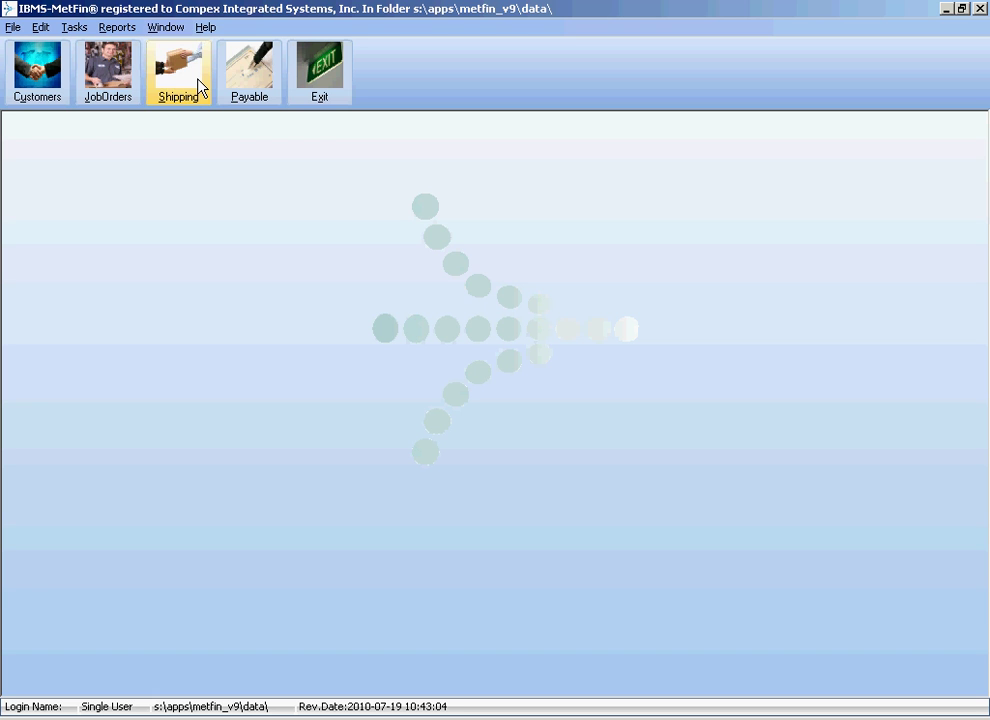
# Open the shipping line item lookup and try to delete the ANOTHER TEST LINE item of invoice 1006
pyautogui.click(200, 88)
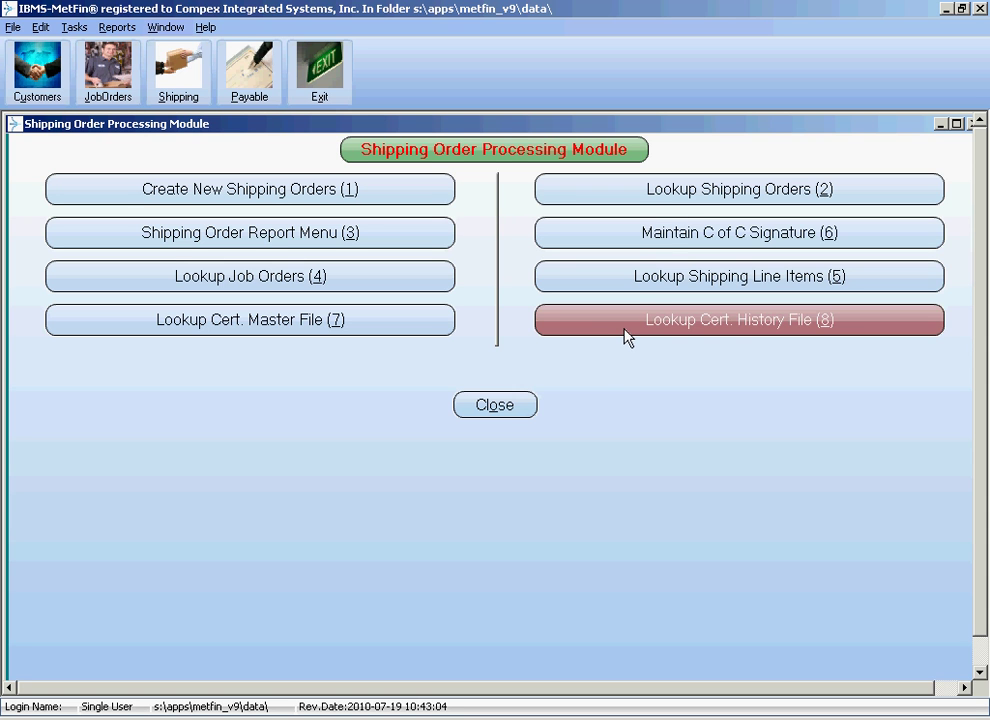
pyautogui.click(648, 285)
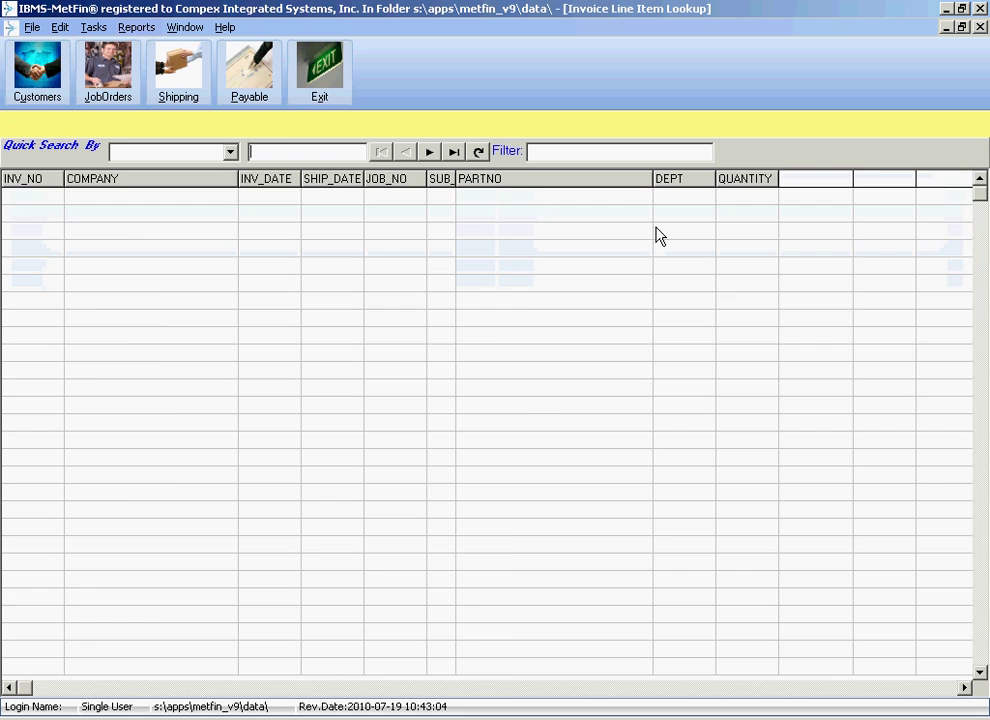
pyautogui.click(447, 340)
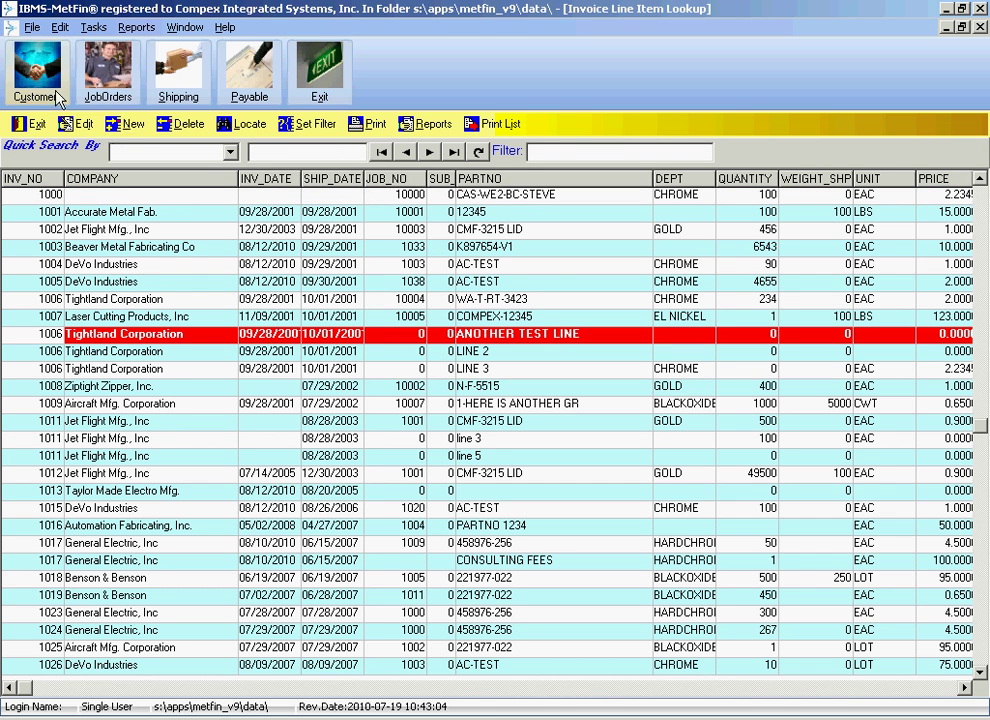
pyautogui.click(184, 123)
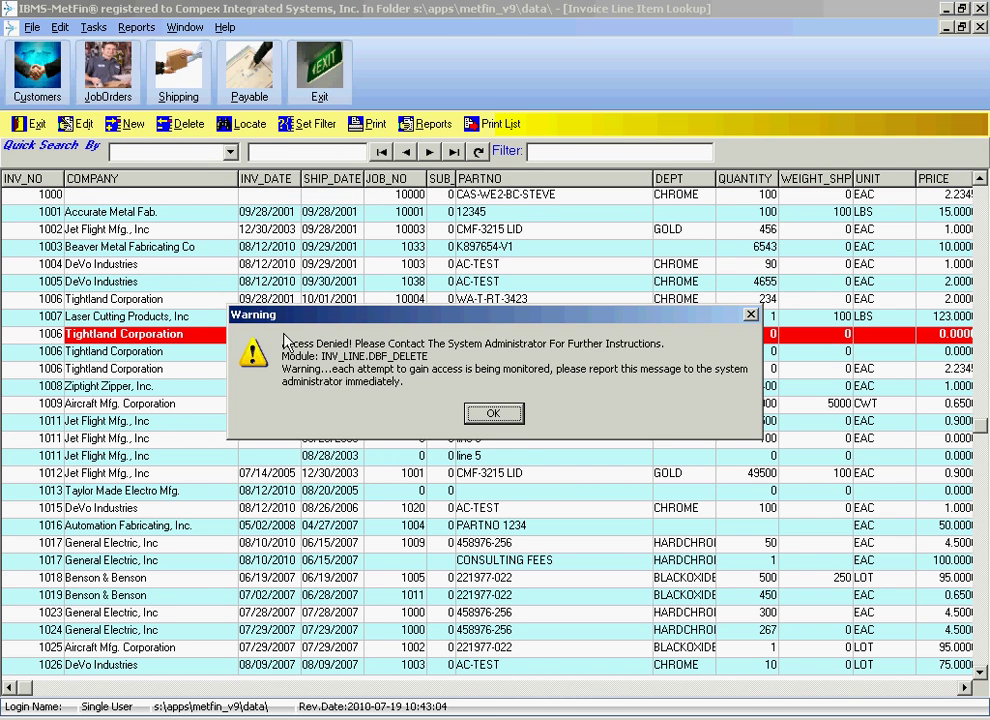
pyautogui.click(499, 413)
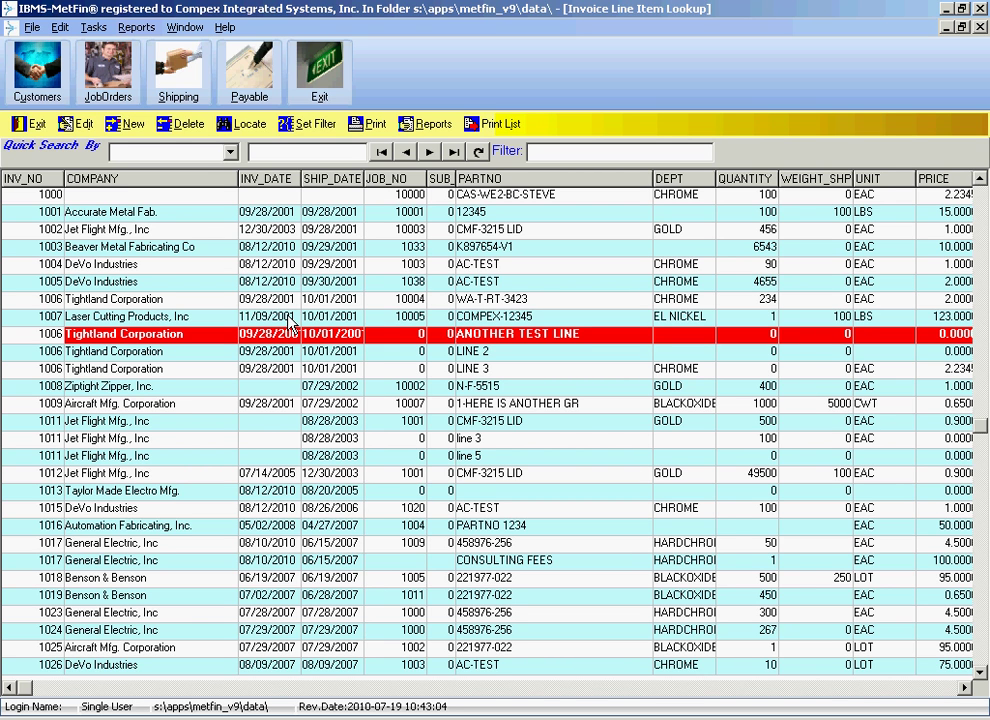
pyautogui.click(38, 125)
pyautogui.click(190, 88)
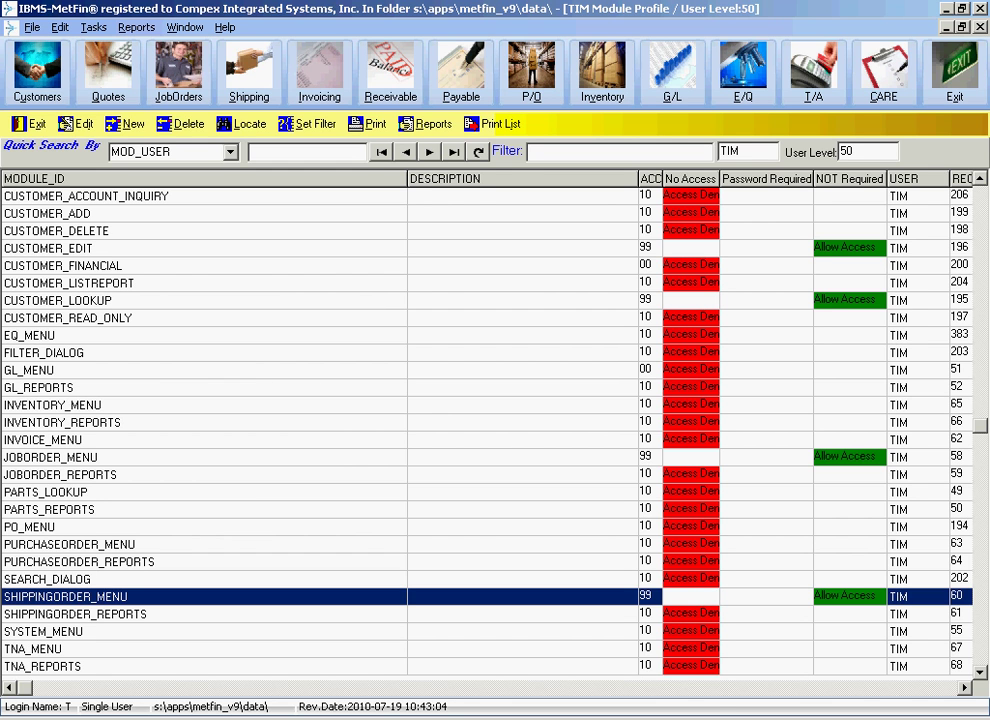
pyautogui.hotkey('alt', 'Tab')
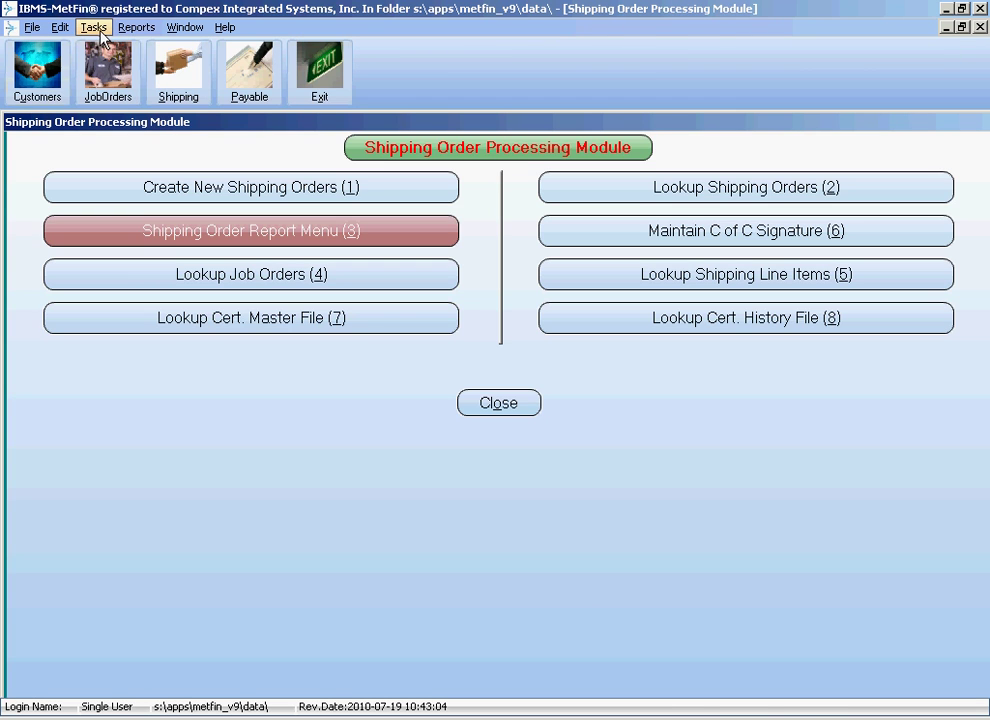
pyautogui.click(97, 32)
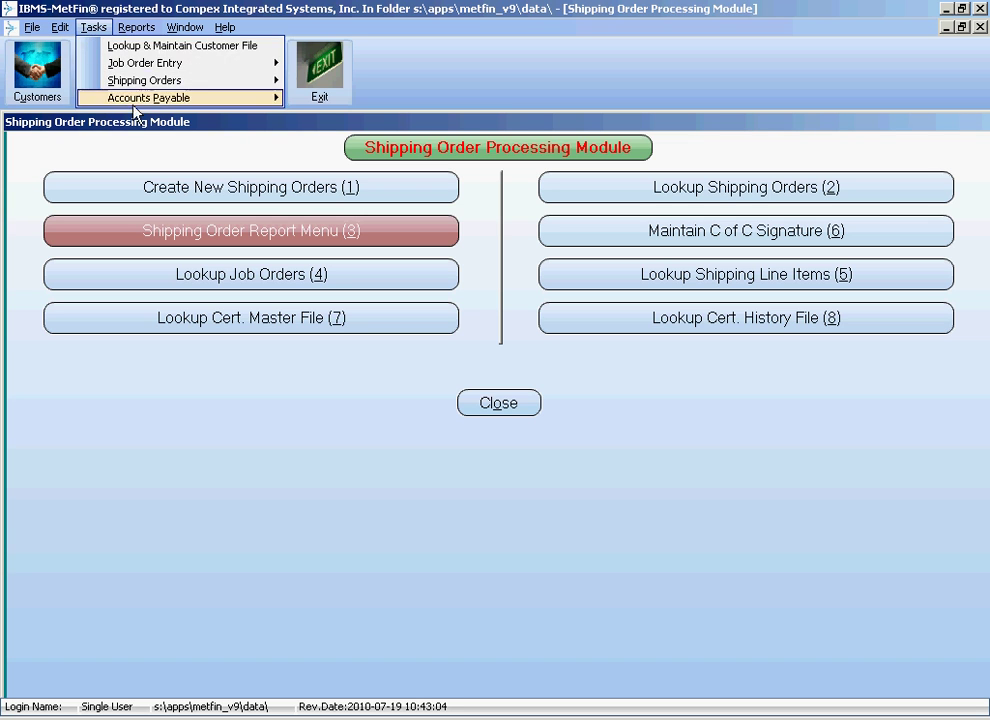
pyautogui.moveTo(136, 27)
pyautogui.moveTo(170, 28)
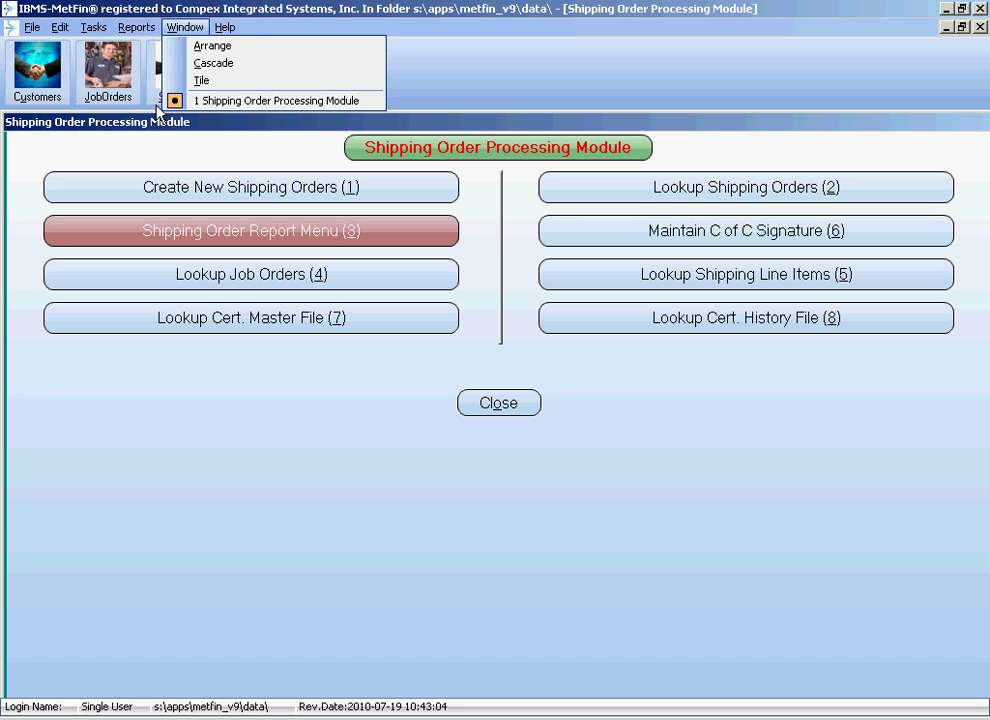
pyautogui.moveTo(10, 27)
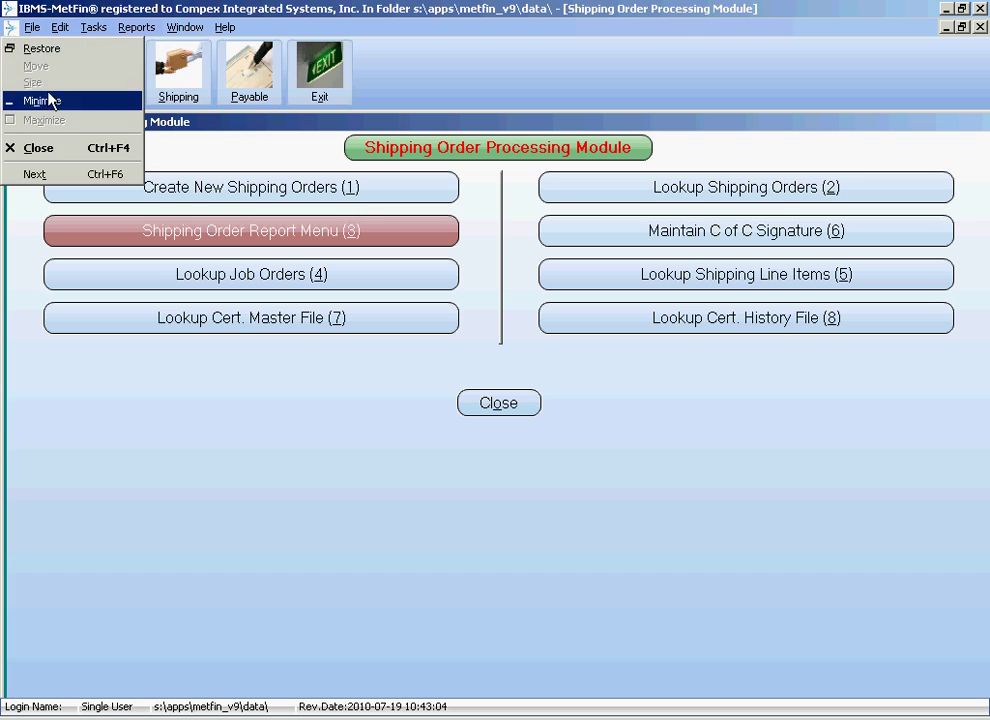
pyautogui.click(322, 391)
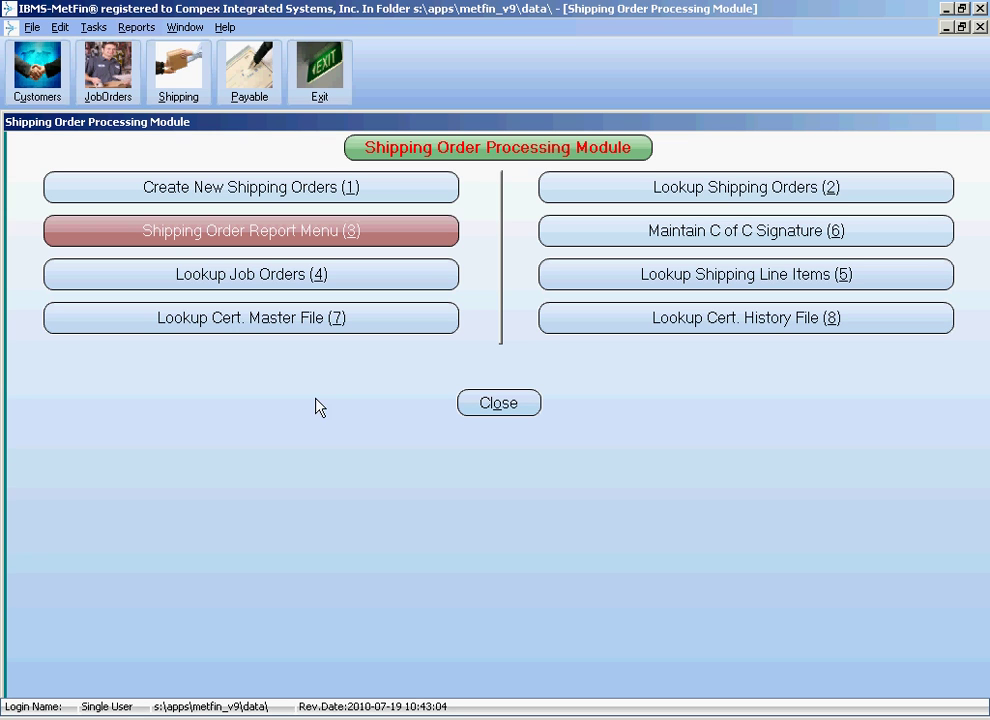
# Search the customer directory by company for CONTROL and open the Control Mfg. Company record
pyautogui.click(499, 404)
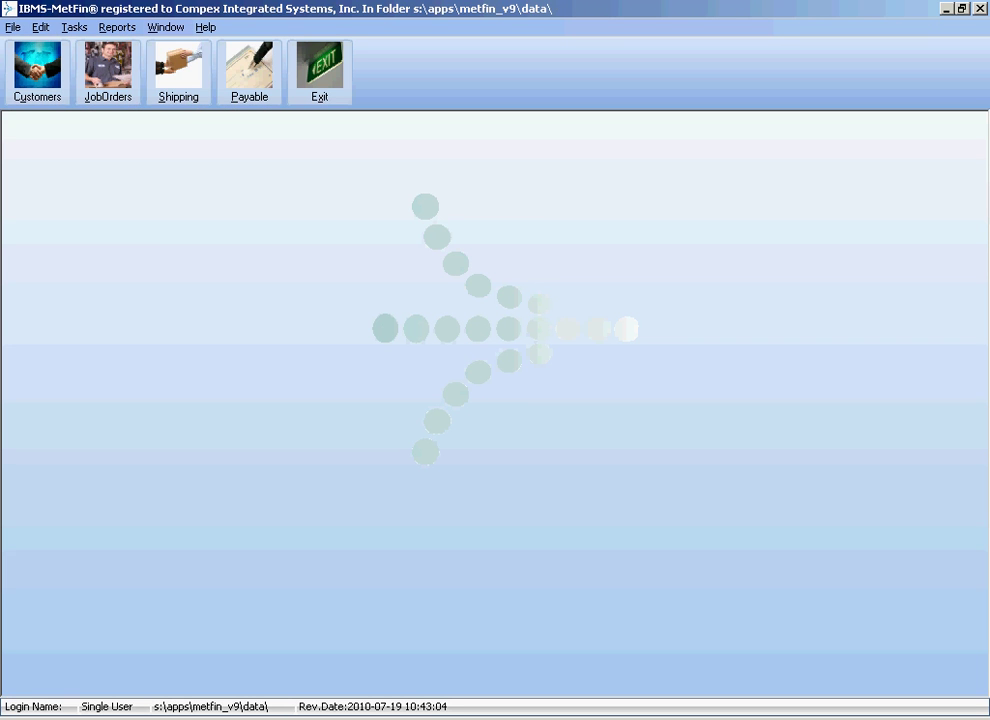
pyautogui.click(35, 92)
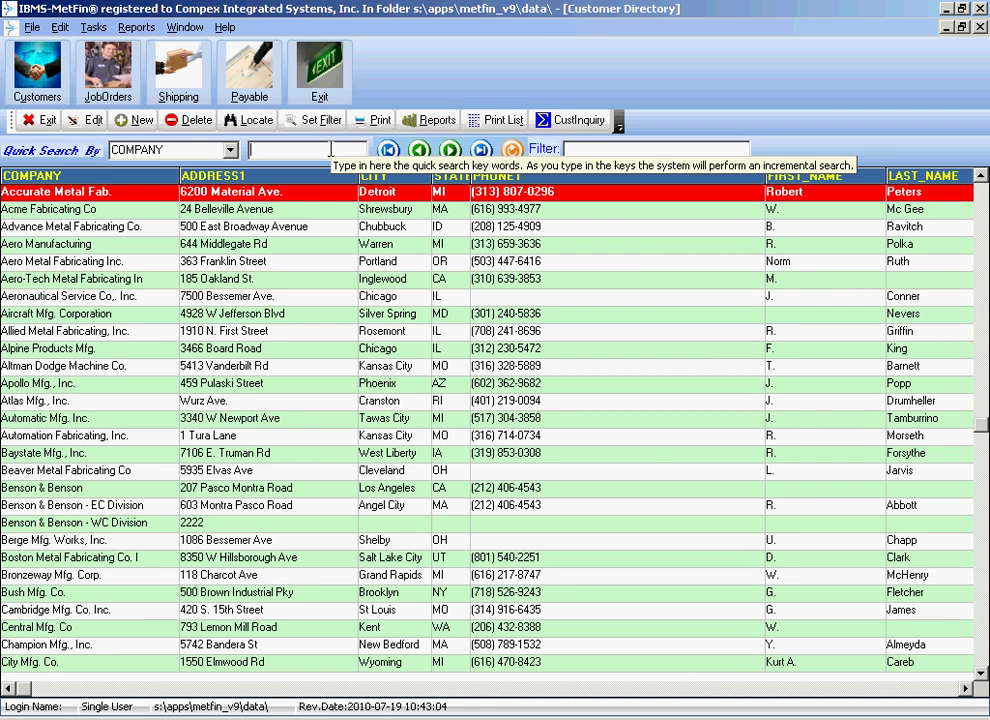
pyautogui.click(330, 150)
pyautogui.write('CONTROL')
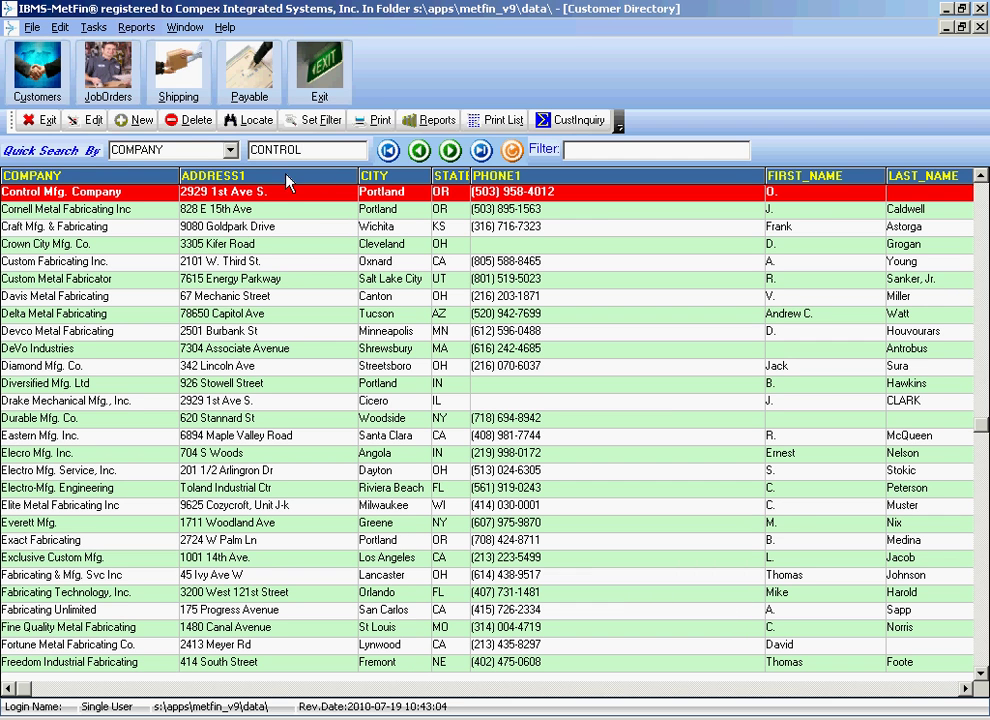
pyautogui.doubleClick(268, 193)
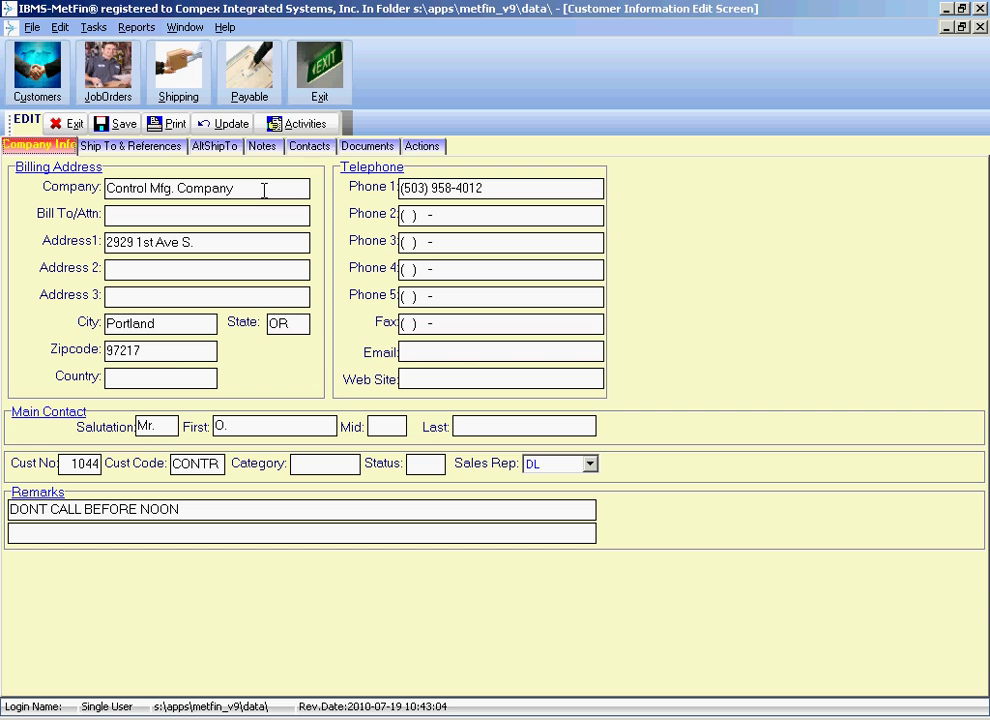
# Review the customer's Ship To & References, AltShipTo, Notes, Contacts, Documents and Actions pages
pyautogui.click(118, 145)
pyautogui.click(228, 147)
pyautogui.click(272, 148)
pyautogui.click(312, 149)
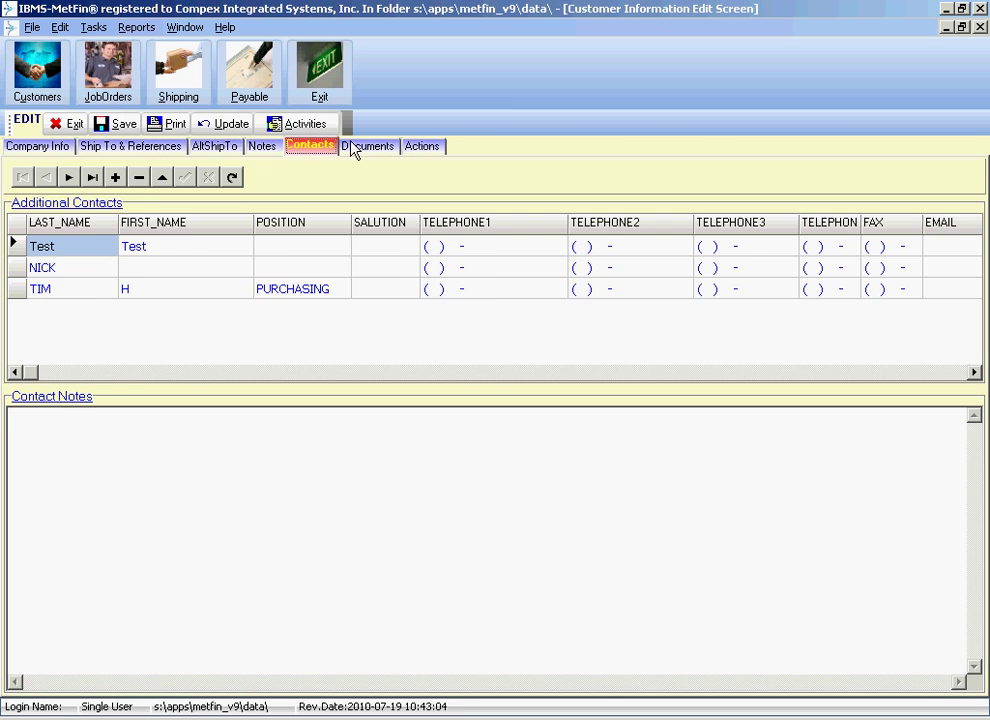
pyautogui.click(388, 148)
pyautogui.click(432, 149)
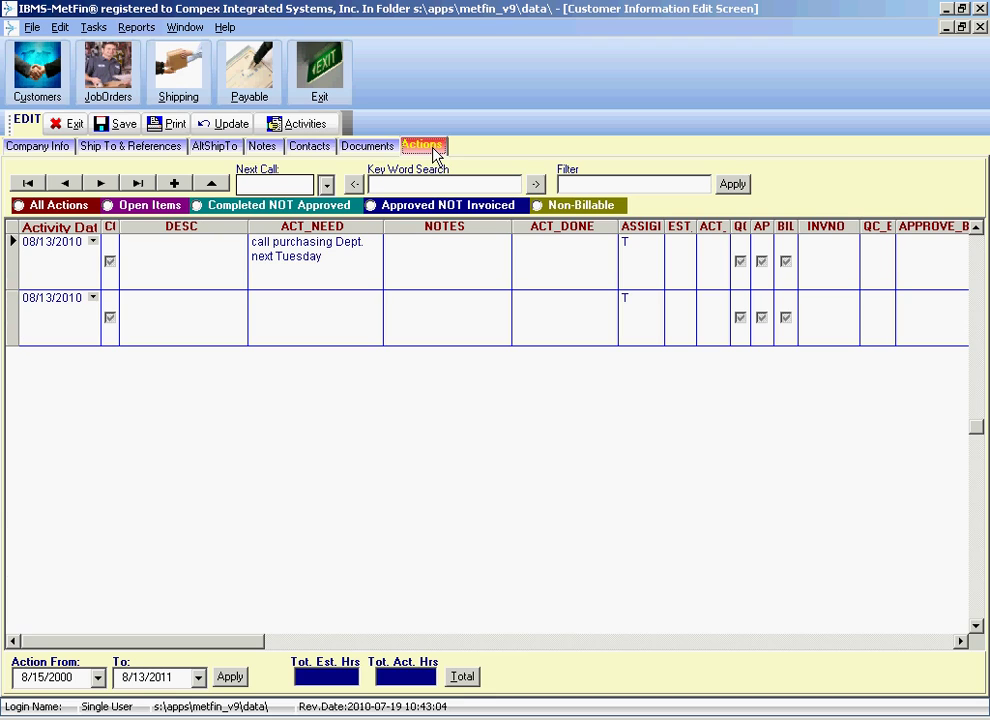